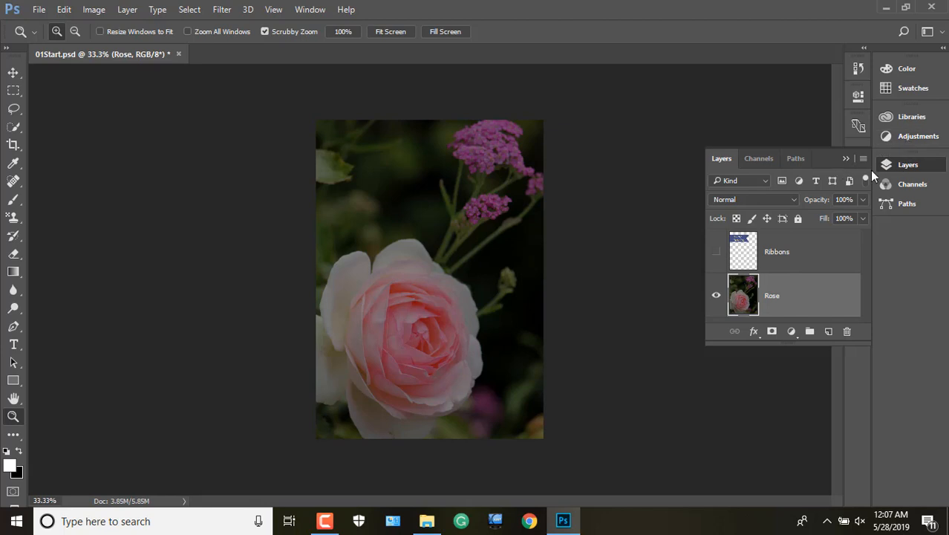
Add a Brightness/Contrast adjustment layer above the Rose layer and set its brightness to 96.
click(918, 137)
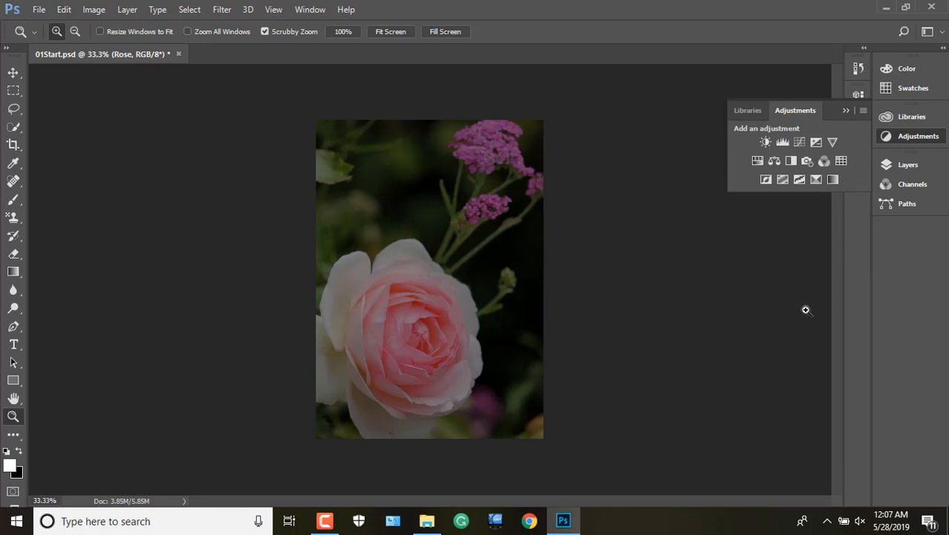
click(767, 143)
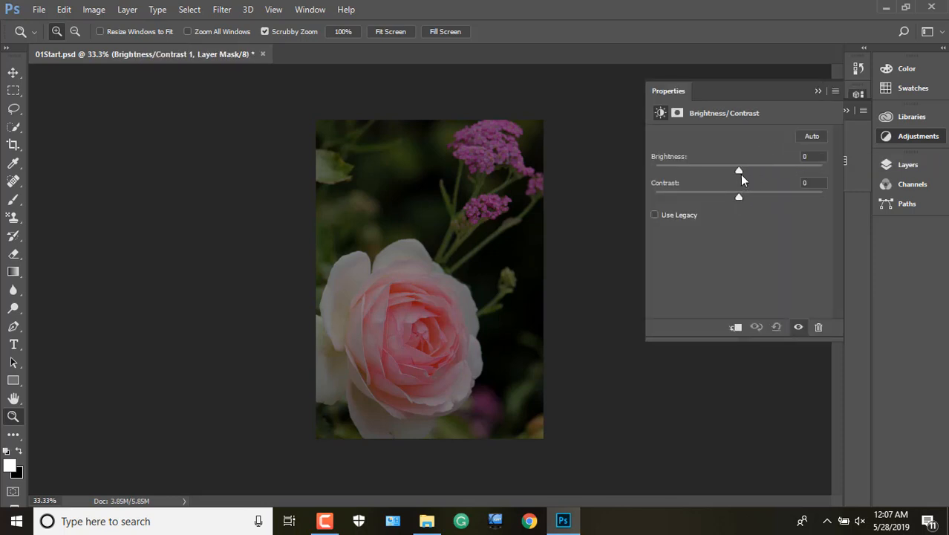
mouse_move(739, 173)
mouse_down()
mouse_move(778, 173)
mouse_move(747, 176)
mouse_move(790, 186)
mouse_move(663, 178)
mouse_move(736, 186)
mouse_up()
drag(738, 184, 795, 178)
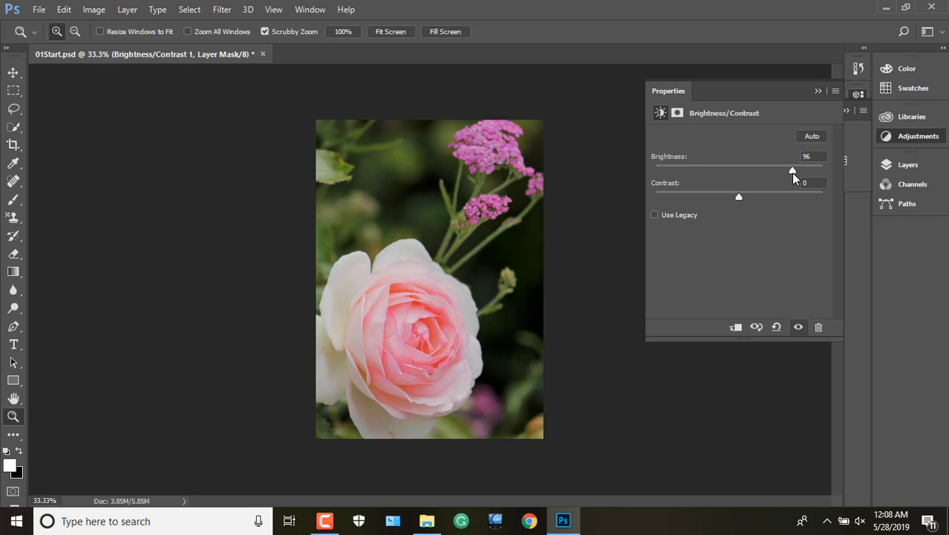
drag(794, 176, 792, 178)
click(813, 156)
drag(813, 156, 805, 157)
text(8)
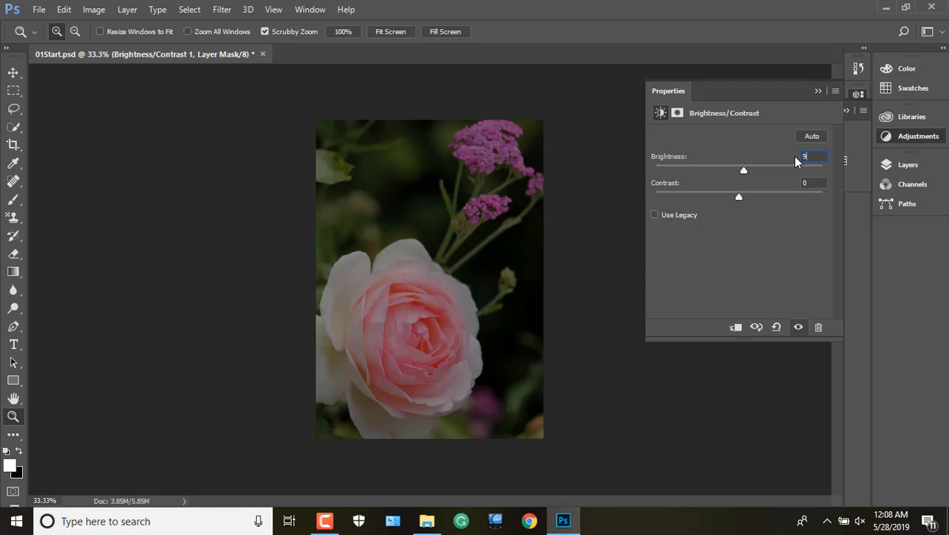
text(6)
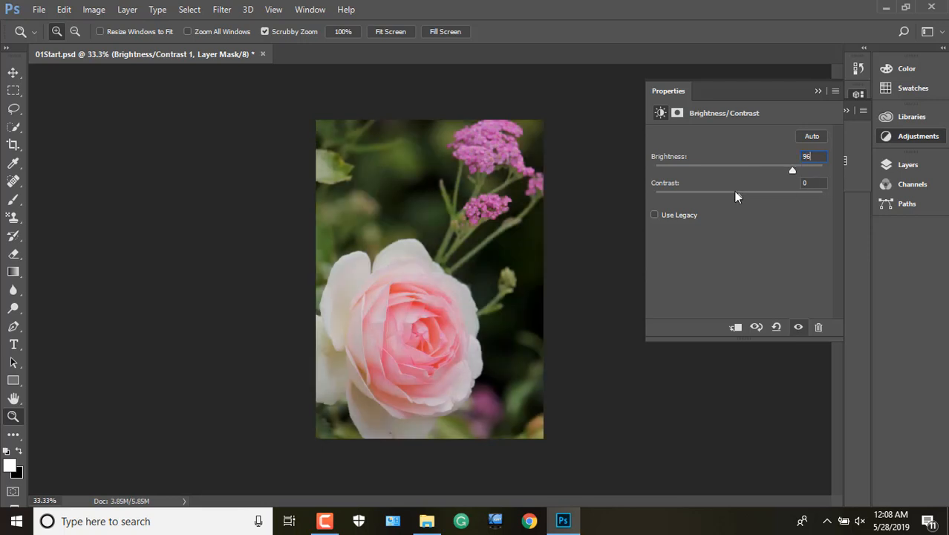
Set the Brightness/Contrast adjustment layer's contrast to 18 and close its properties.
drag(737, 196, 648, 205)
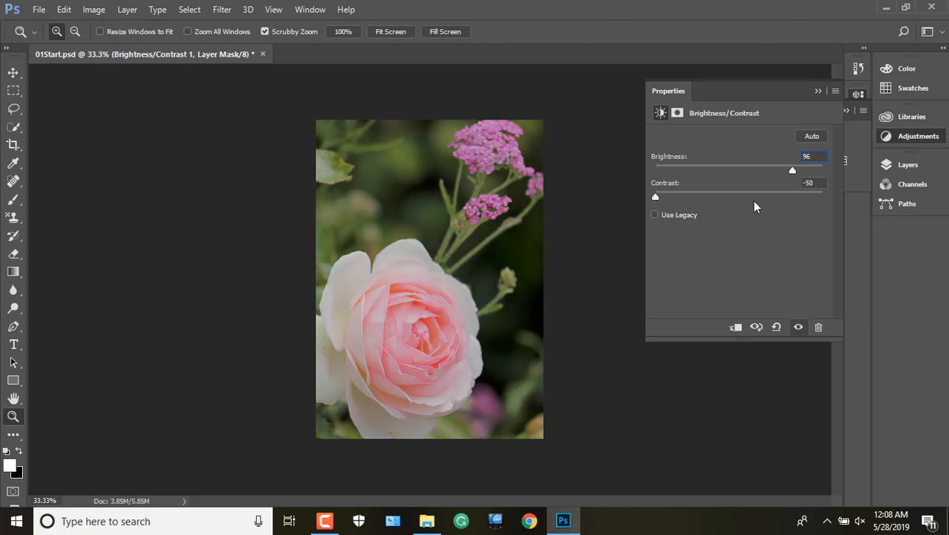
drag(657, 202, 757, 205)
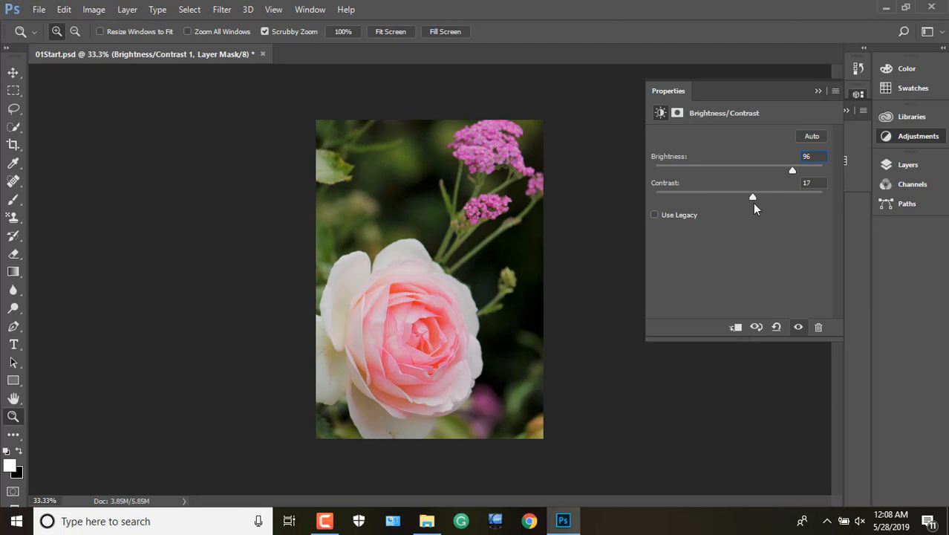
mouse_move(753, 203)
mouse_down()
mouse_move(684, 205)
mouse_move(650, 220)
mouse_move(750, 222)
mouse_up()
click(818, 91)
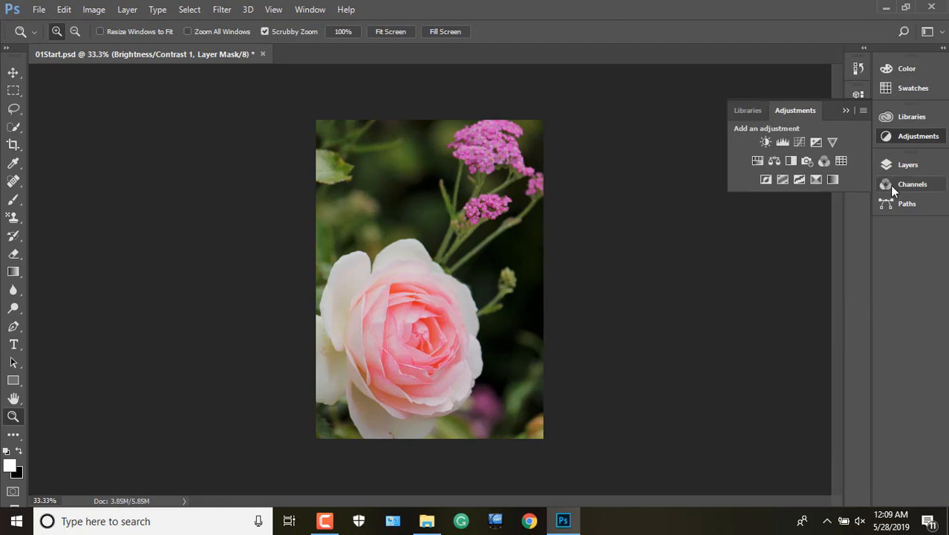
Show the layer list and widen and lengthen it to fit every layer with its full name.
click(905, 165)
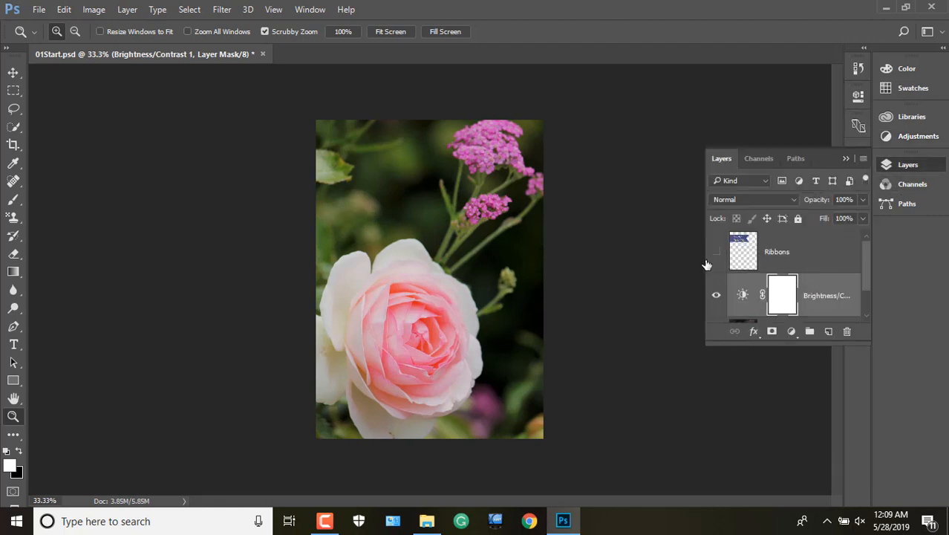
drag(699, 261, 633, 266)
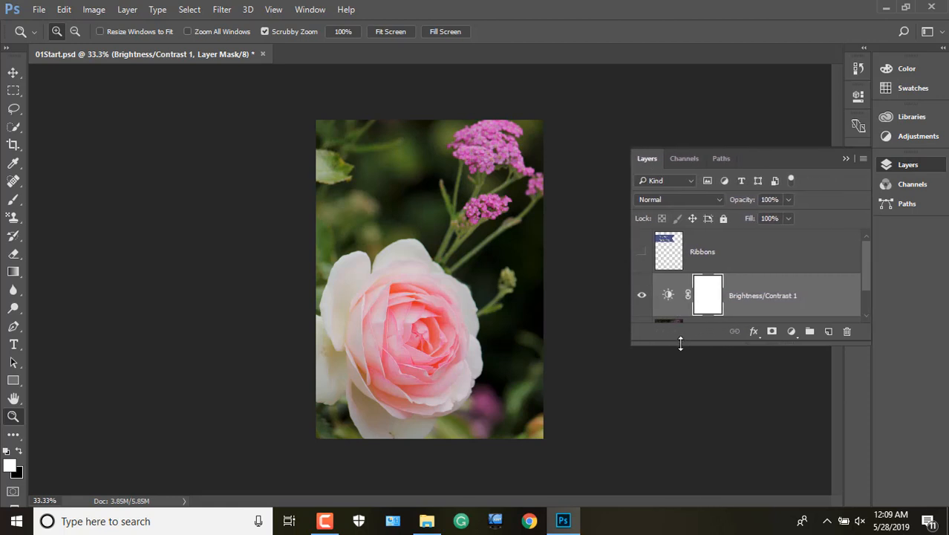
drag(680, 343, 678, 420)
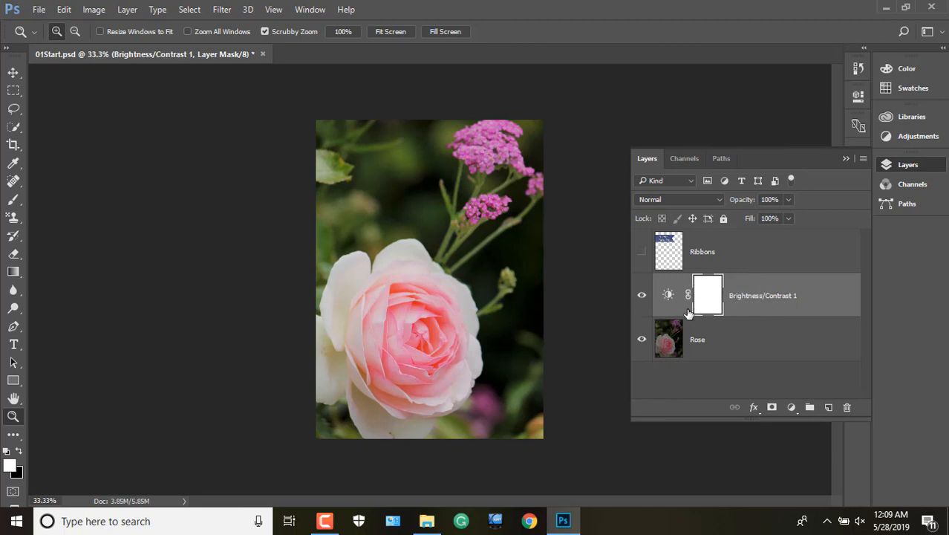
Select the Rose layer and switch the Brightness/Contrast adjustment layer off and on to compare the image.
click(697, 342)
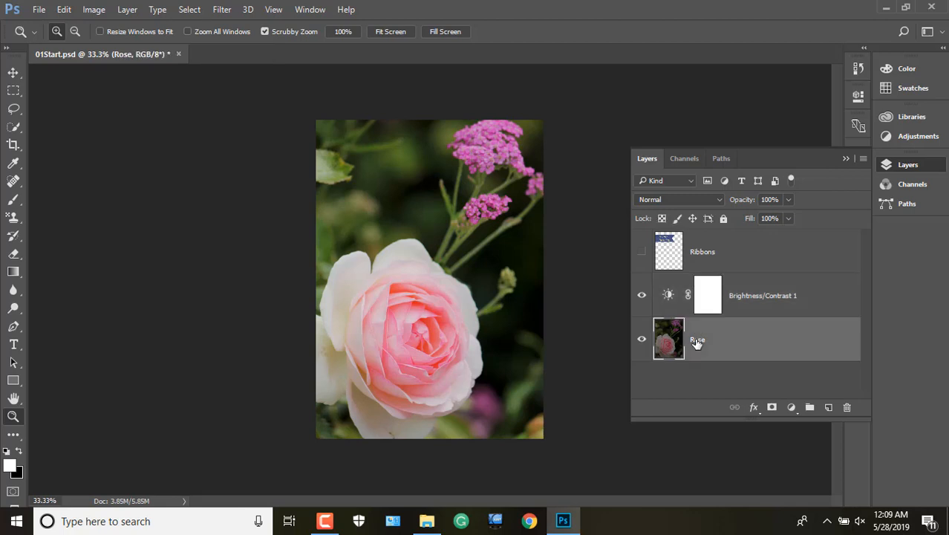
click(641, 295)
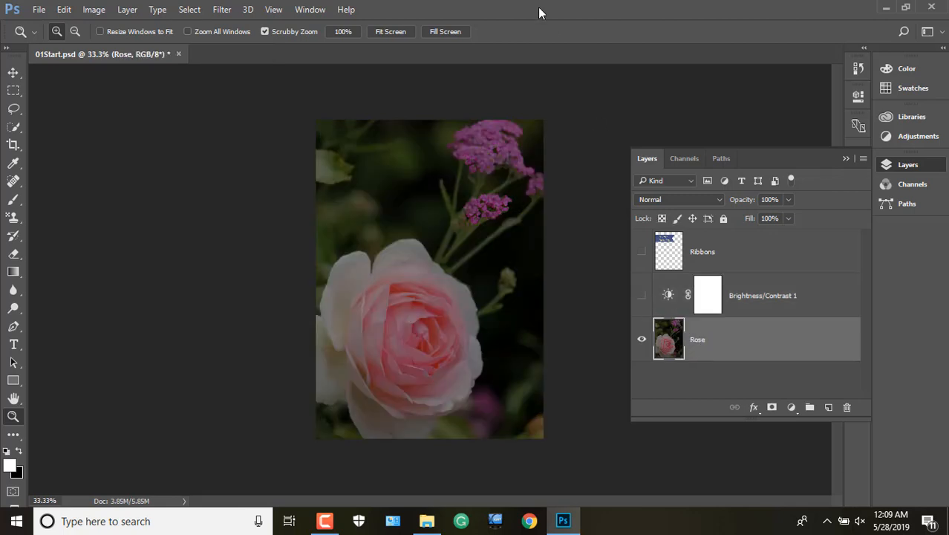
click(641, 295)
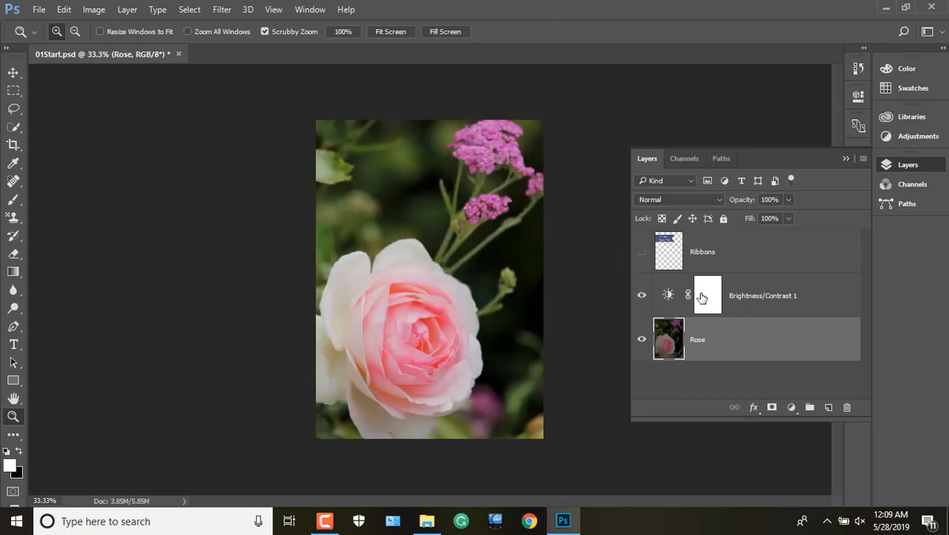
double_click(758, 301)
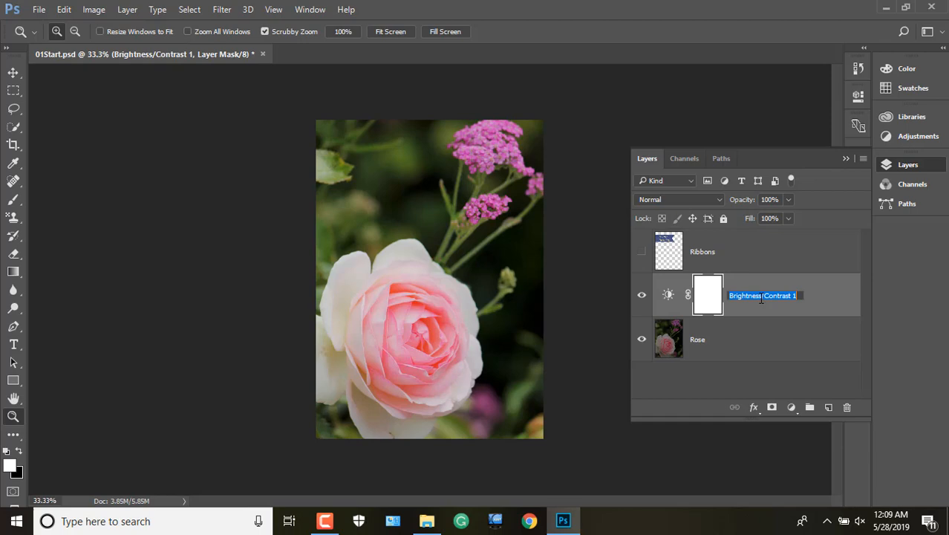
click(810, 308)
double_click(810, 308)
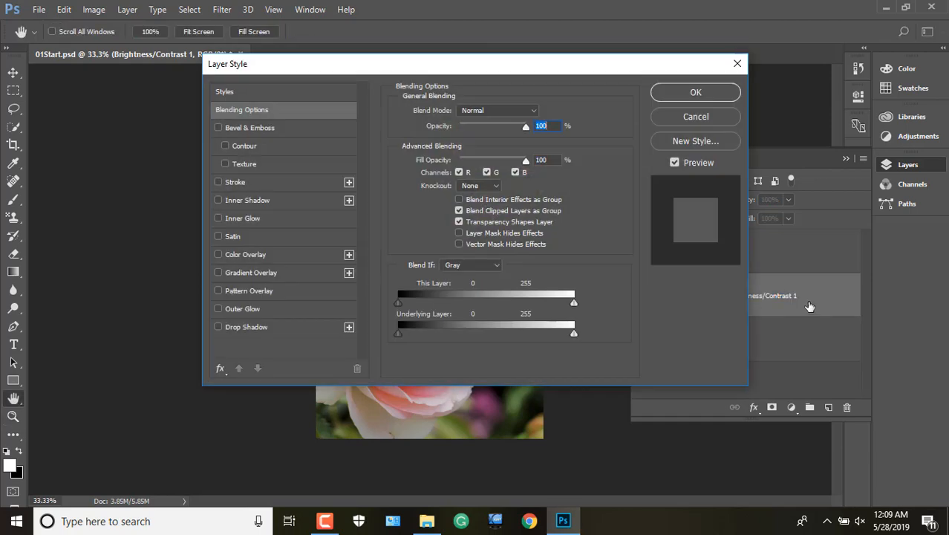
click(736, 65)
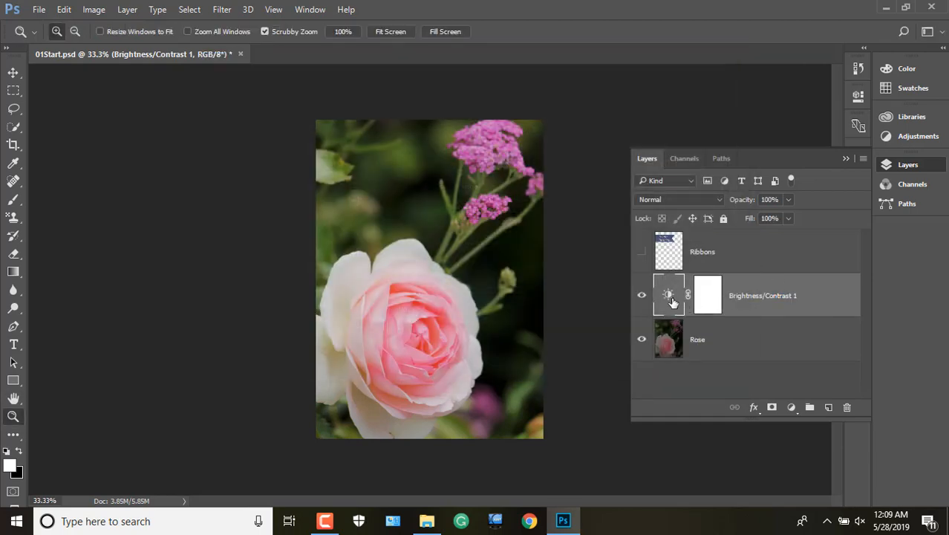
Reopen the Brightness/Contrast adjustment layer's settings to review its brightness and contrast, and close them.
double_click(671, 301)
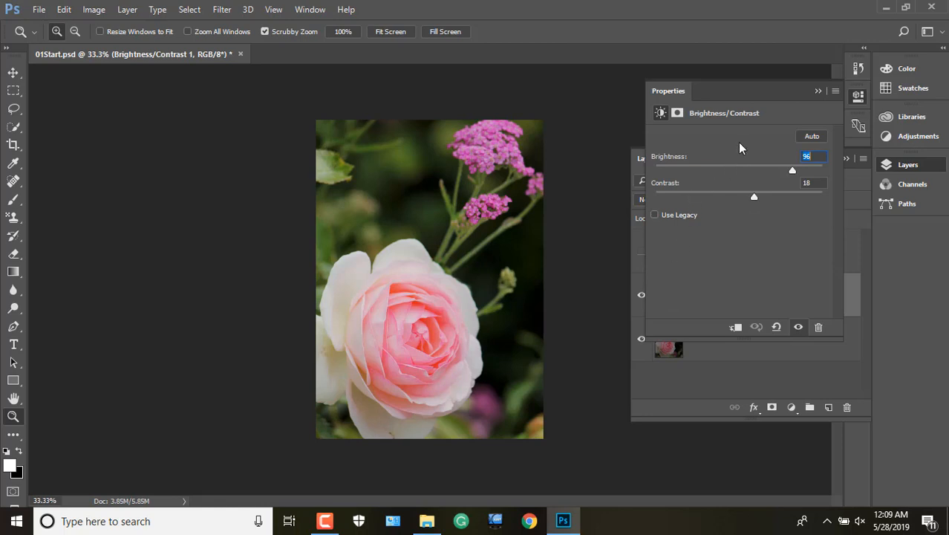
click(814, 182)
click(820, 91)
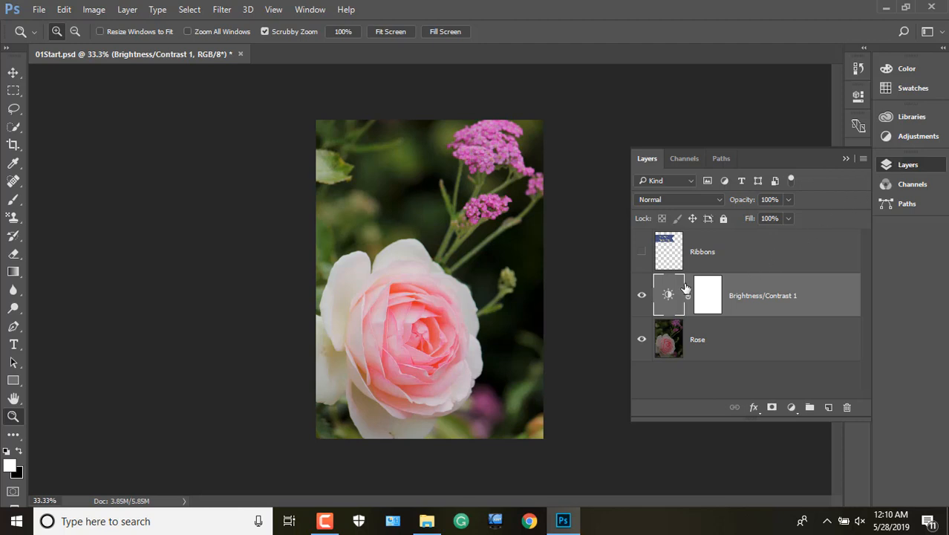
Compare the image with and without the Brightness/Contrast adjustment layer and delete that layer.
click(641, 297)
click(641, 297)
click(641, 298)
click(641, 297)
click(846, 408)
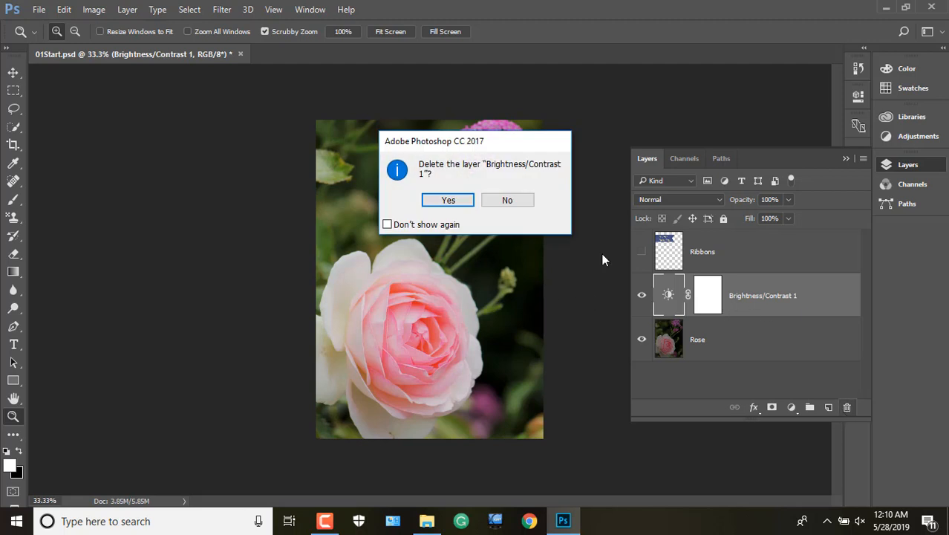
click(451, 199)
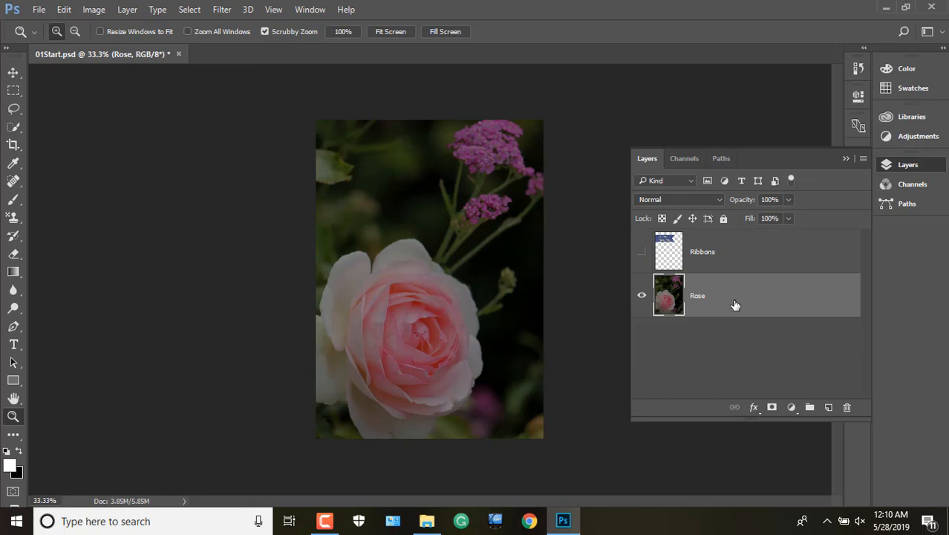
Apply a direct Brightness/Contrast adjustment to the Rose layer with brightness 90 and contrast 26.
click(97, 10)
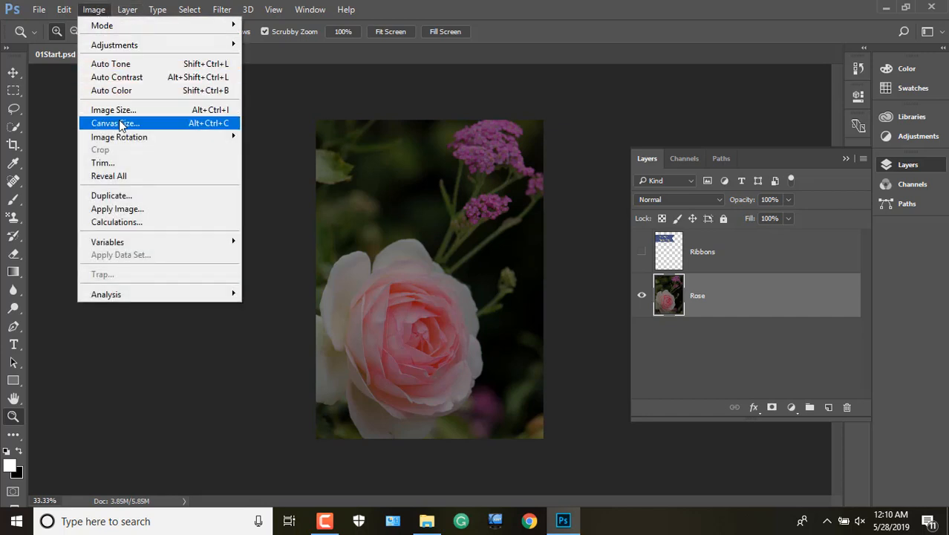
mouse_move(139, 46)
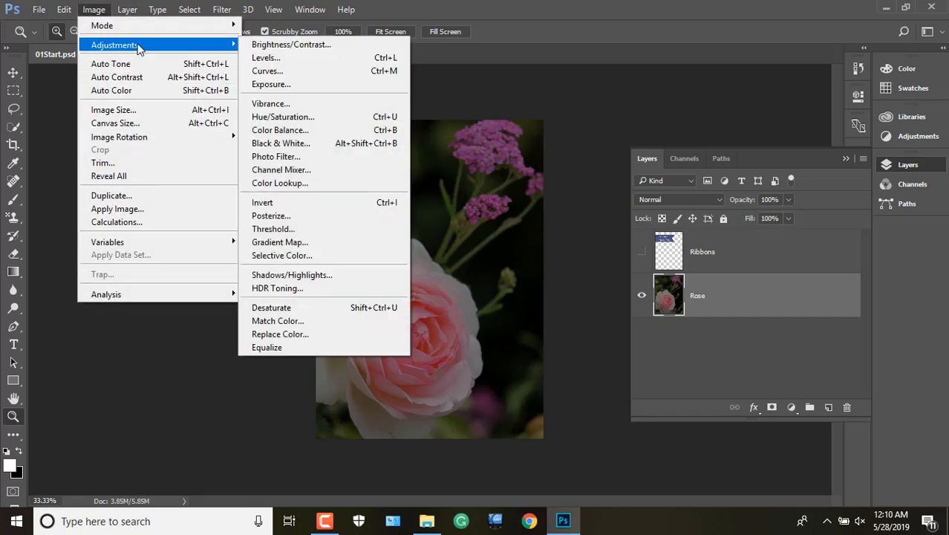
click(291, 46)
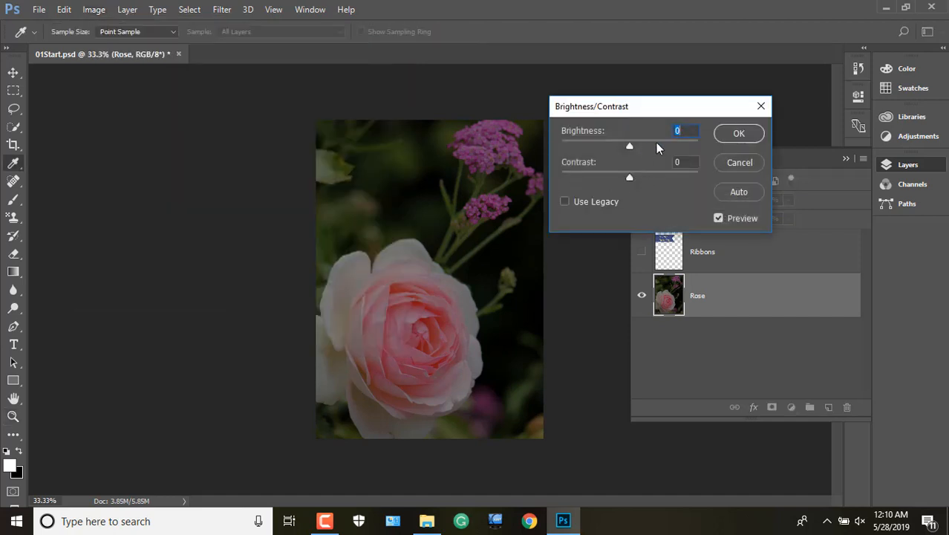
drag(630, 145, 670, 154)
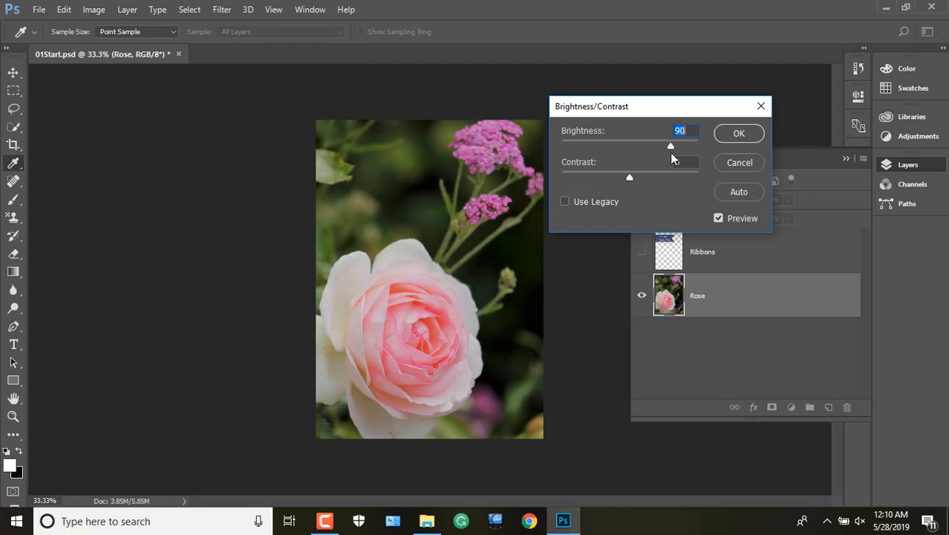
drag(626, 179, 646, 178)
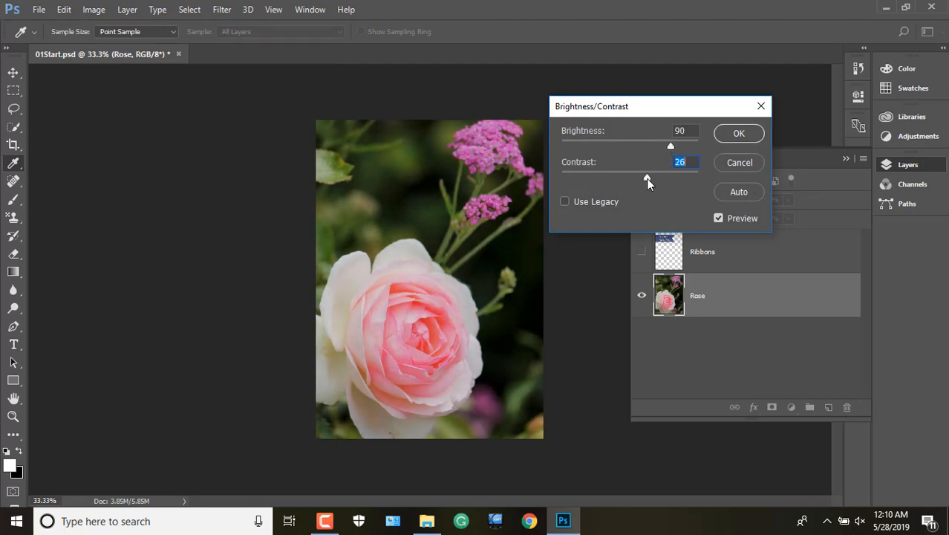
click(739, 133)
key(z)
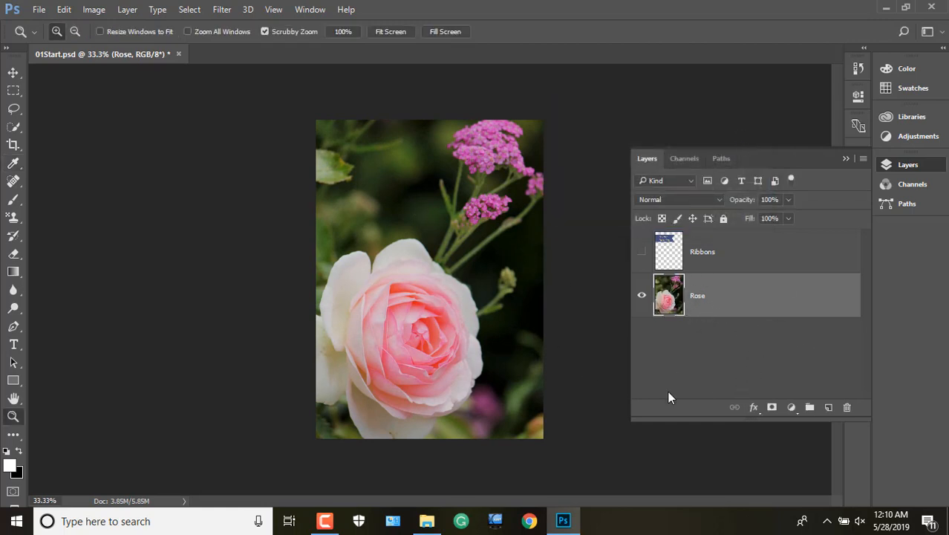
double_click(679, 300)
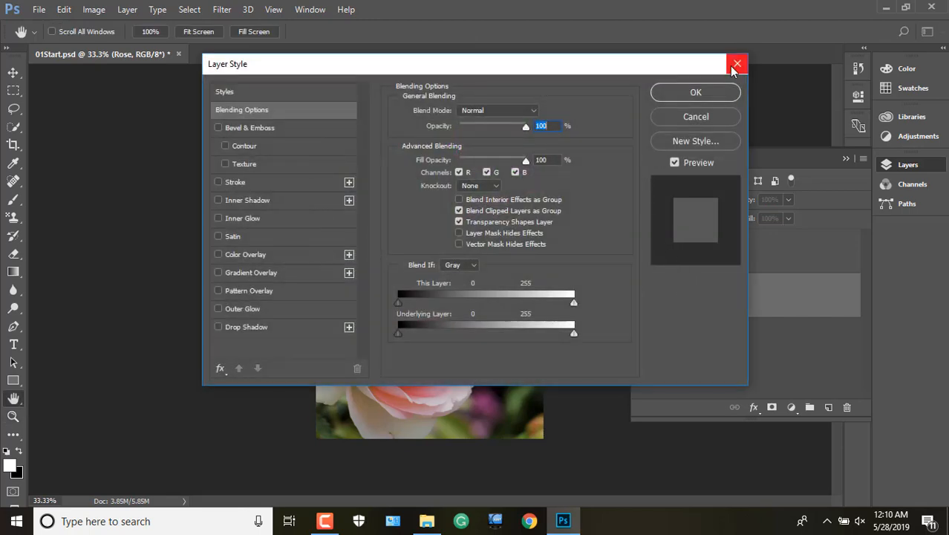
click(737, 63)
key(z)
Inspect the direct Levels adjustment for the Rose layer and dismiss it.
click(127, 9)
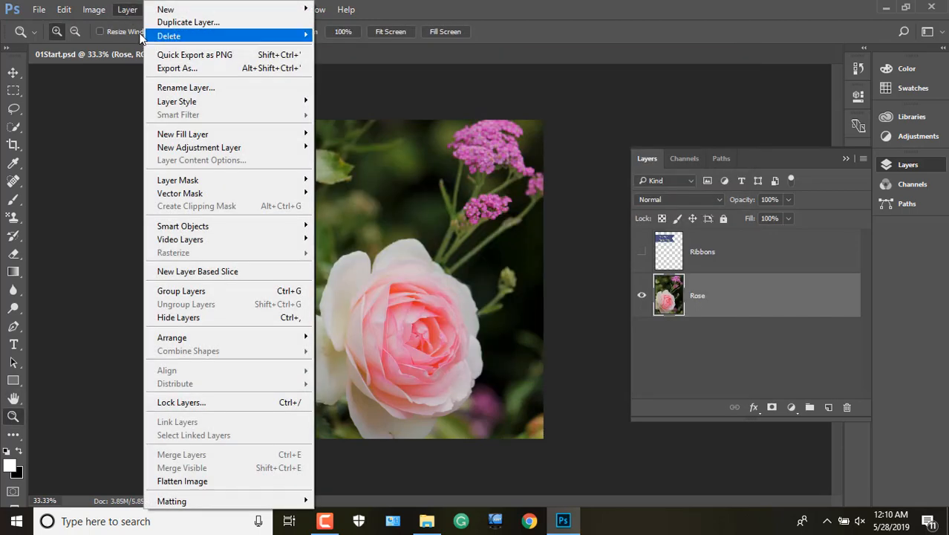
click(104, 12)
mouse_move(124, 48)
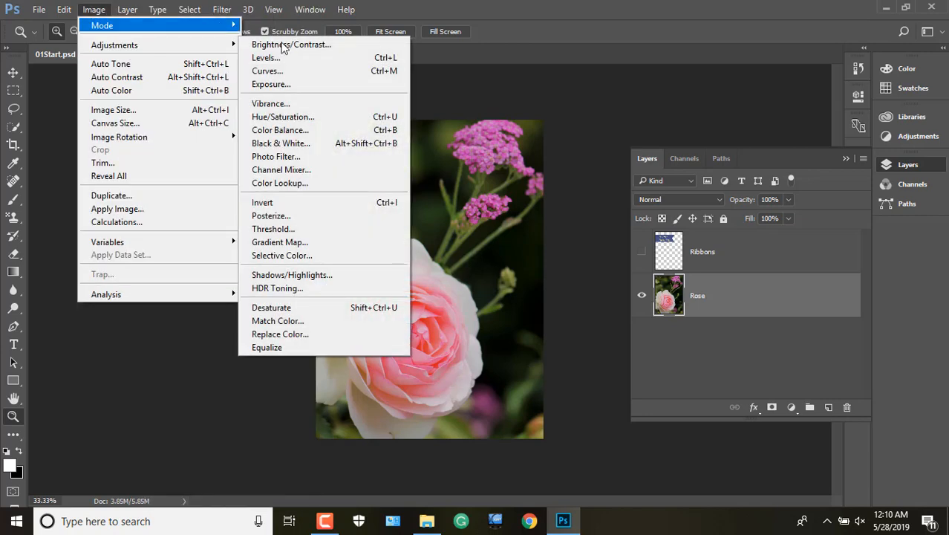
click(266, 57)
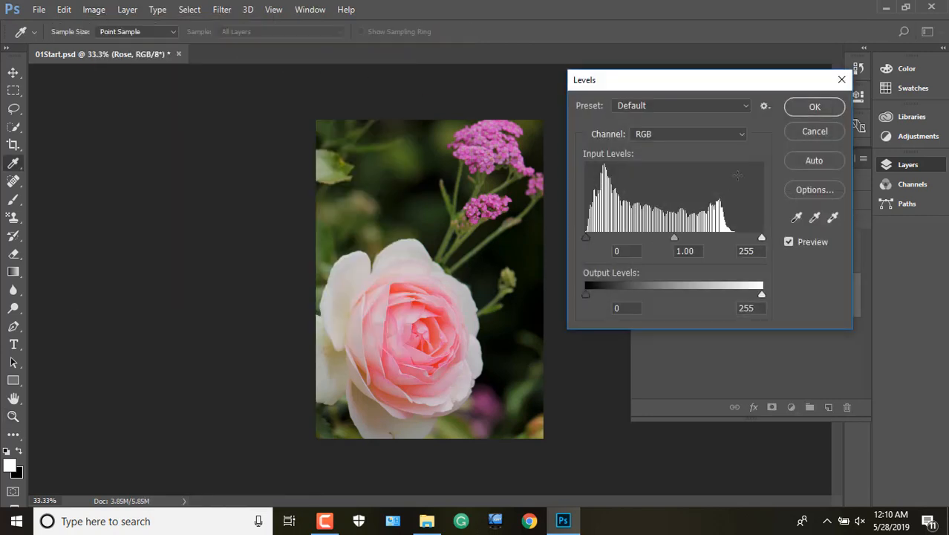
click(840, 80)
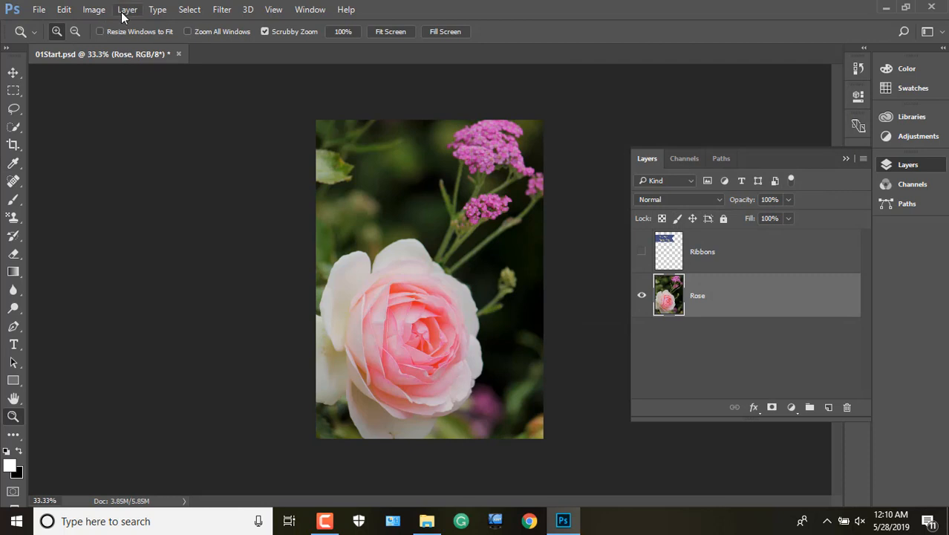
click(94, 13)
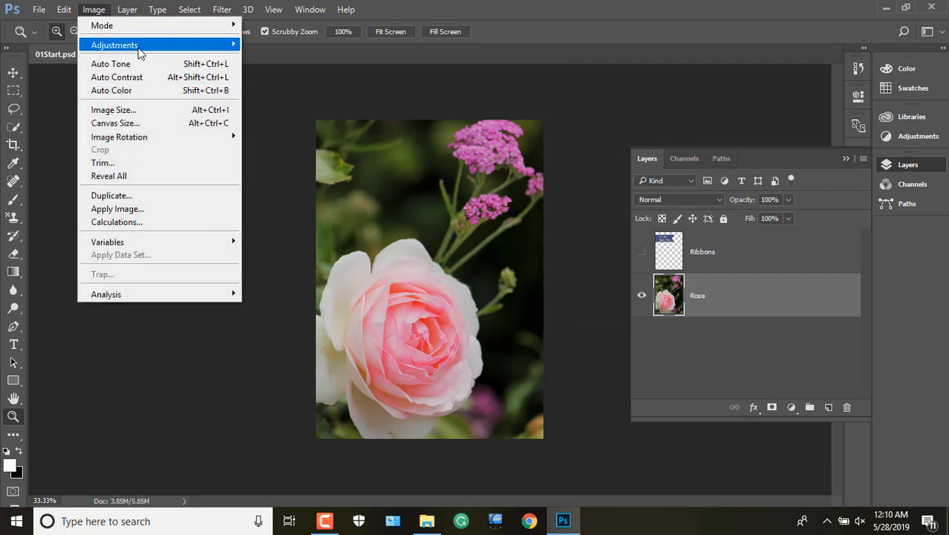
mouse_move(138, 48)
click(267, 58)
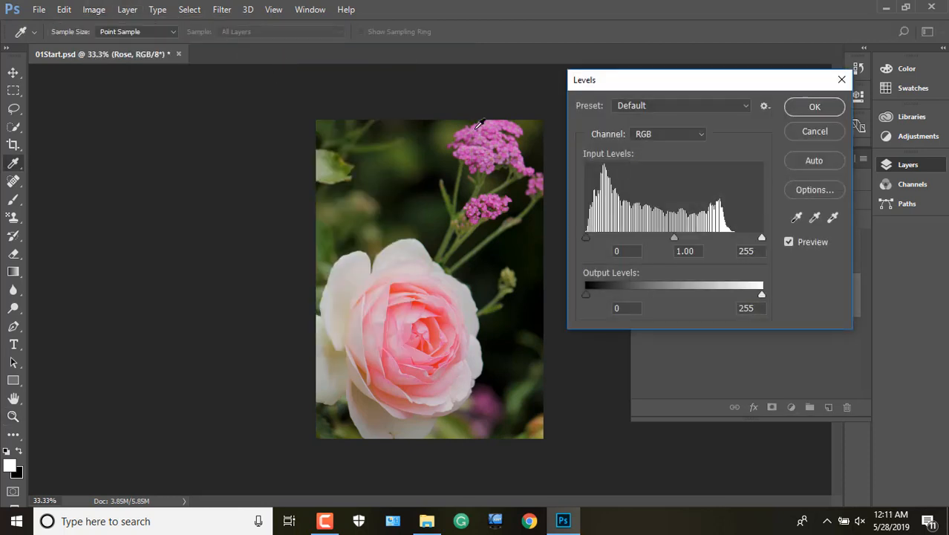
click(841, 80)
key(z)
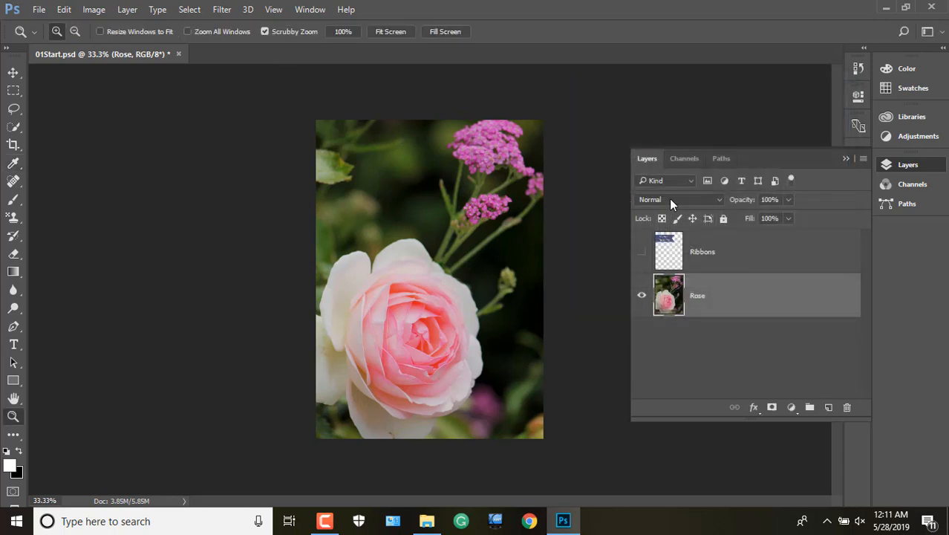
Undo the direct Brightness/Contrast adjustment on the photo and make the Rose layer the active layer.
key(ctrl+z)
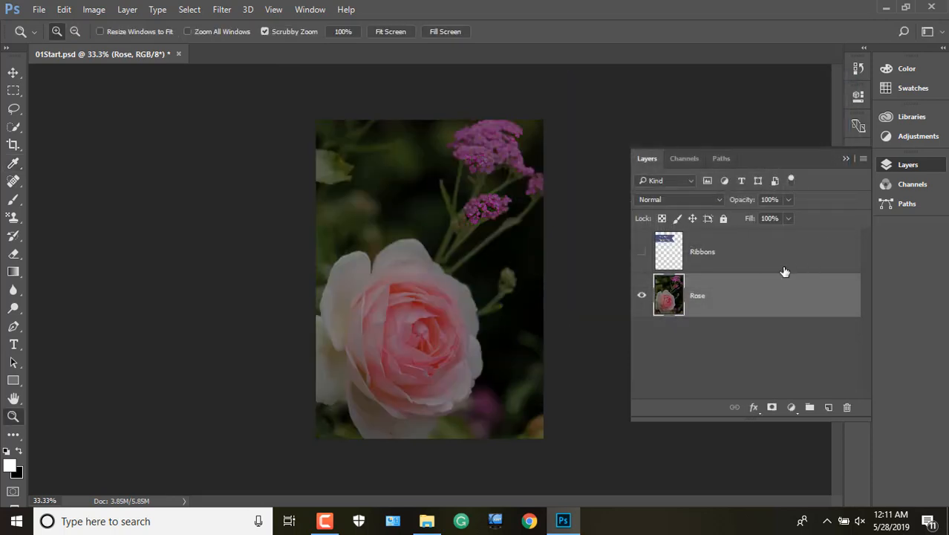
click(737, 266)
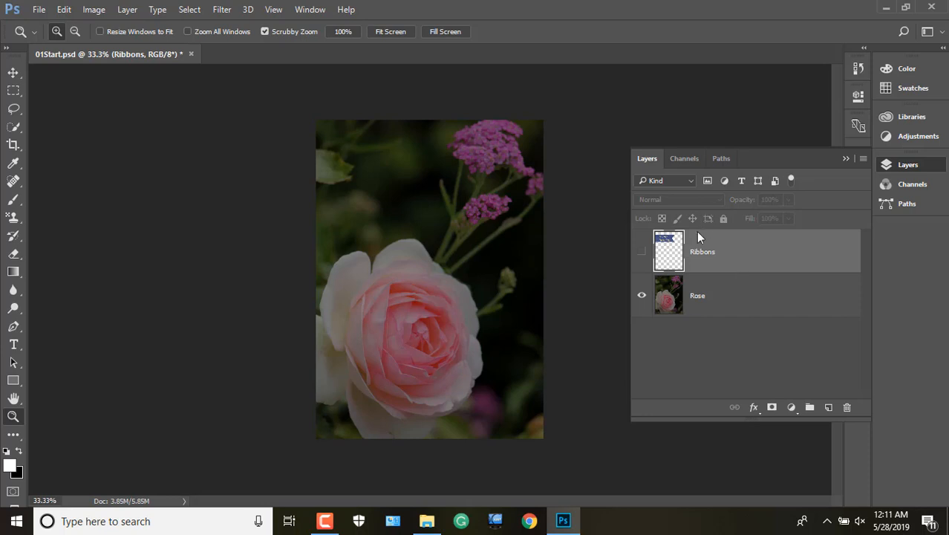
click(702, 306)
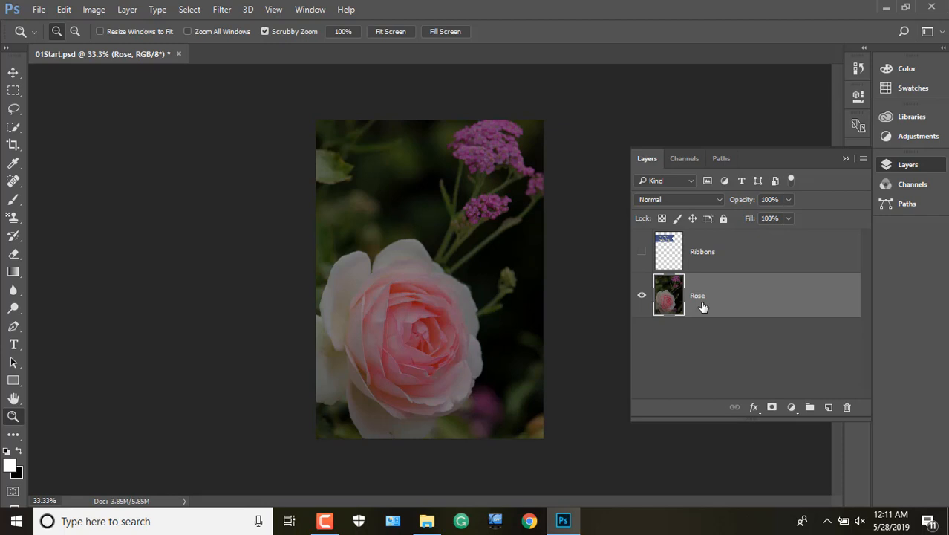
Add a Brightness/Contrast adjustment layer above the Rose layer with brightness 98 and contrast 17, and review it in the layer stack.
click(897, 140)
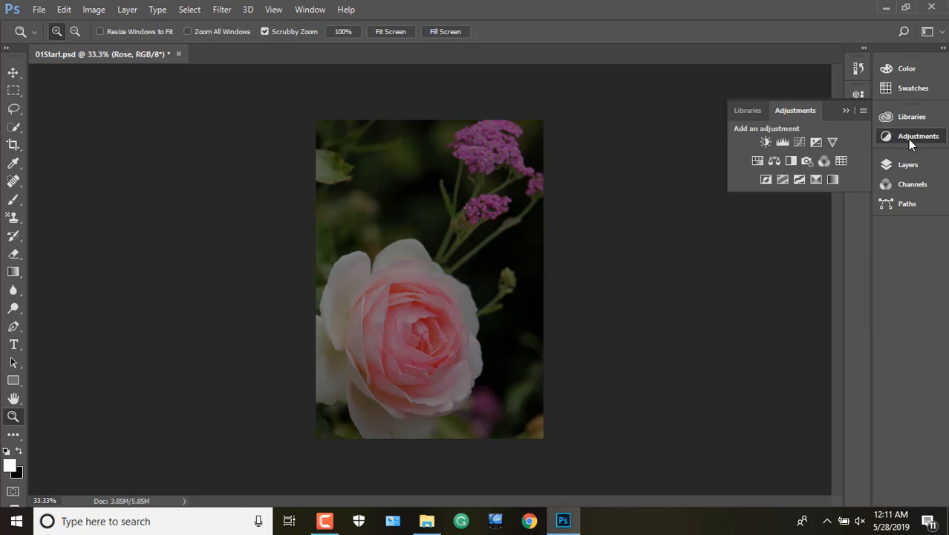
click(761, 143)
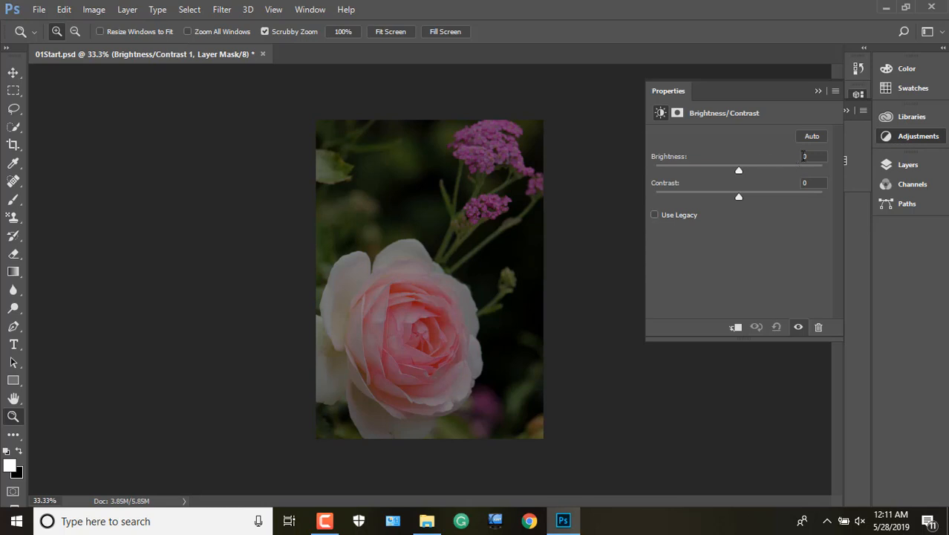
drag(801, 157, 827, 157)
text(98)
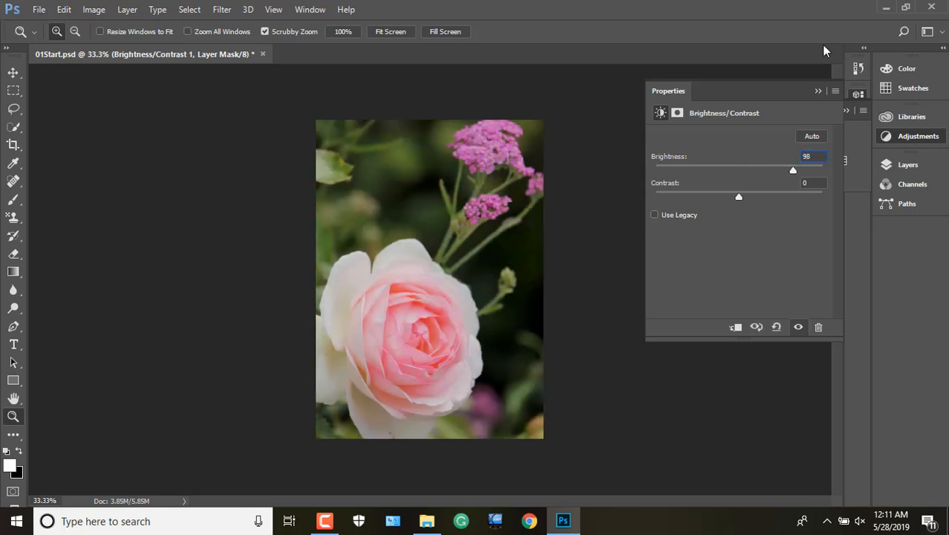
drag(820, 183, 799, 190)
text(17)
click(820, 91)
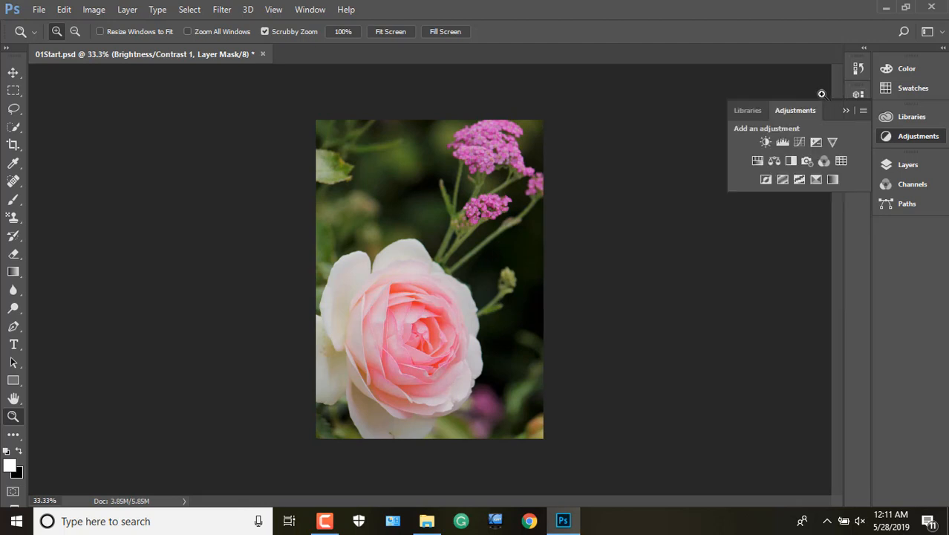
click(901, 166)
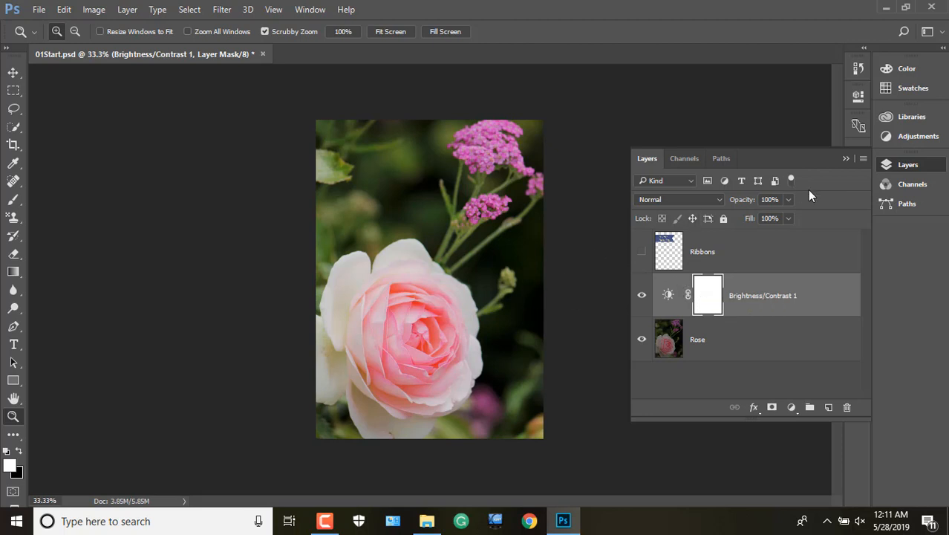
click(849, 158)
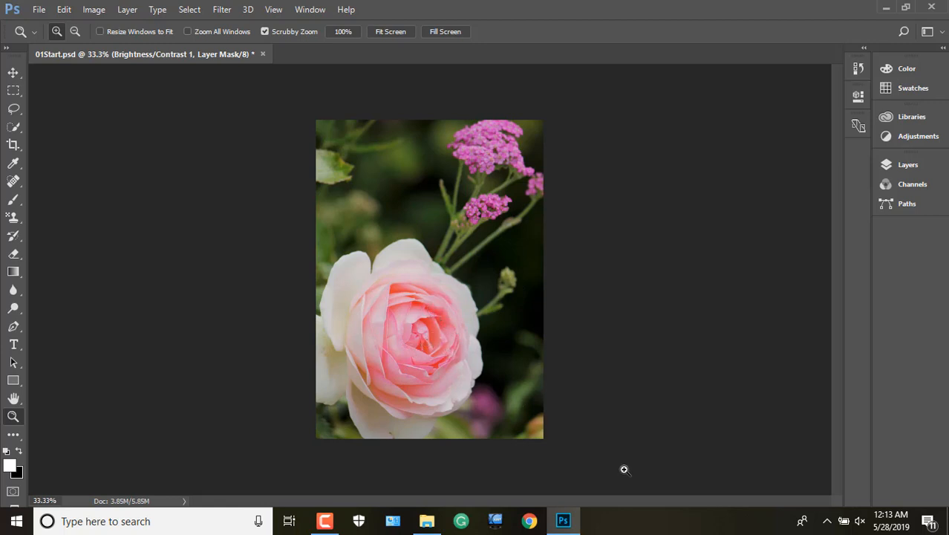
click(326, 521)
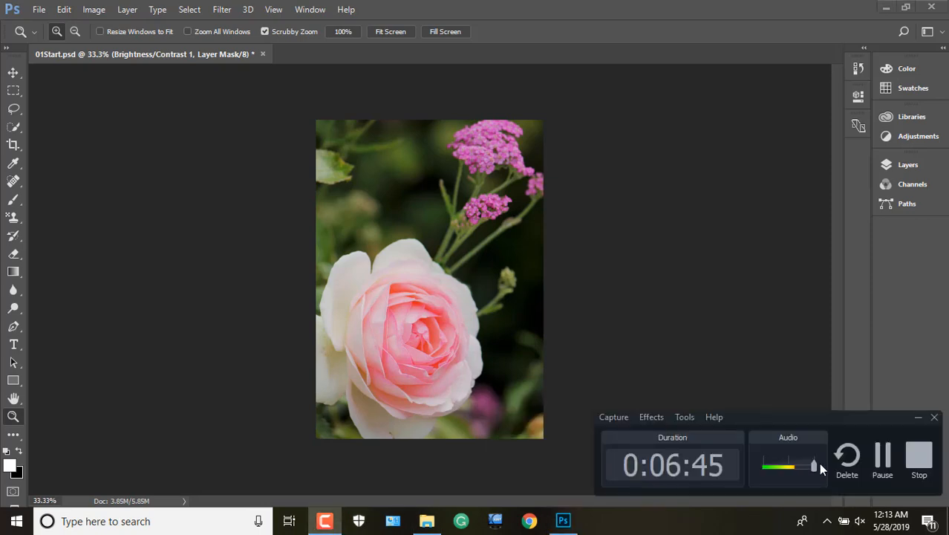